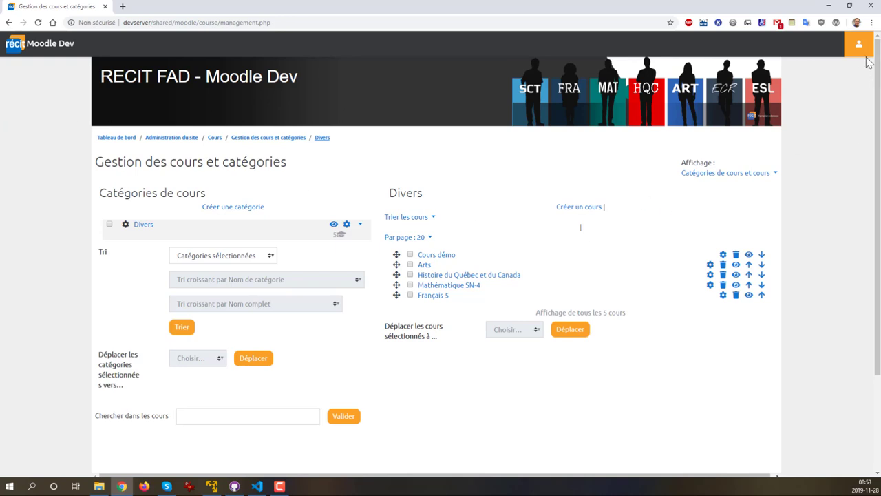
# Go from site administration through the Dashboard to Site home and open the Cours démo course
pyautogui.click(9, 22)
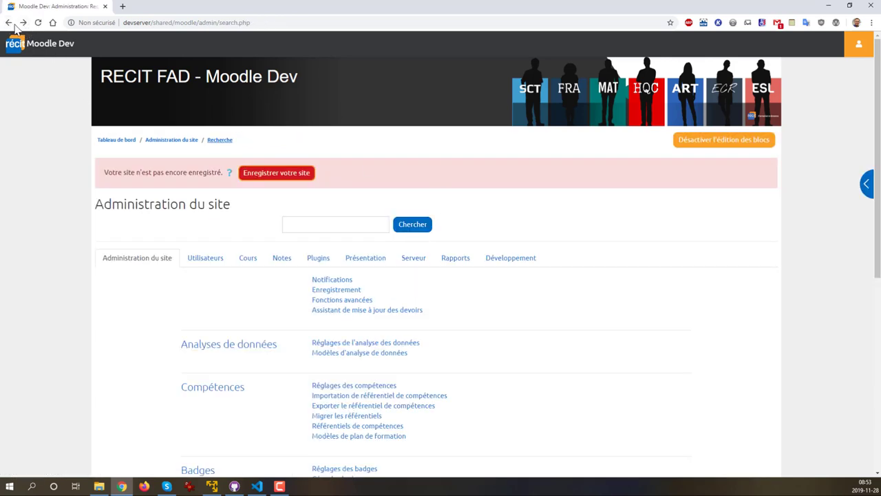
pyautogui.click(15, 46)
pyautogui.click(853, 49)
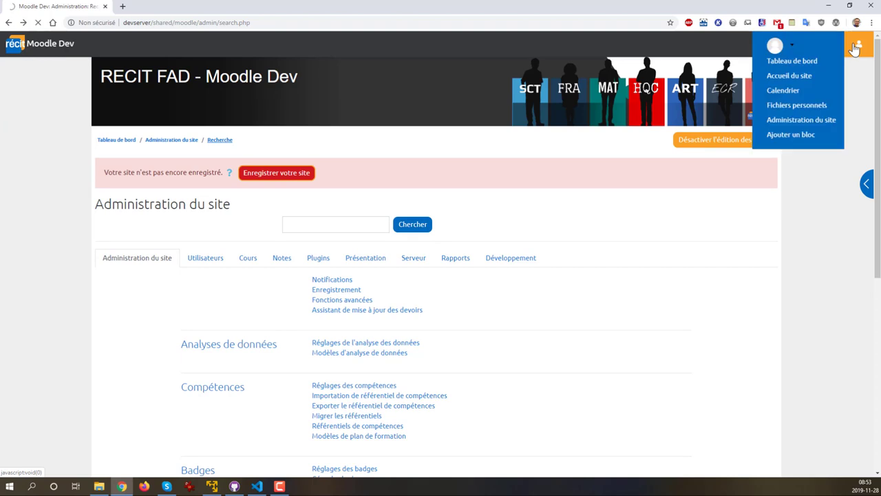
pyautogui.click(851, 53)
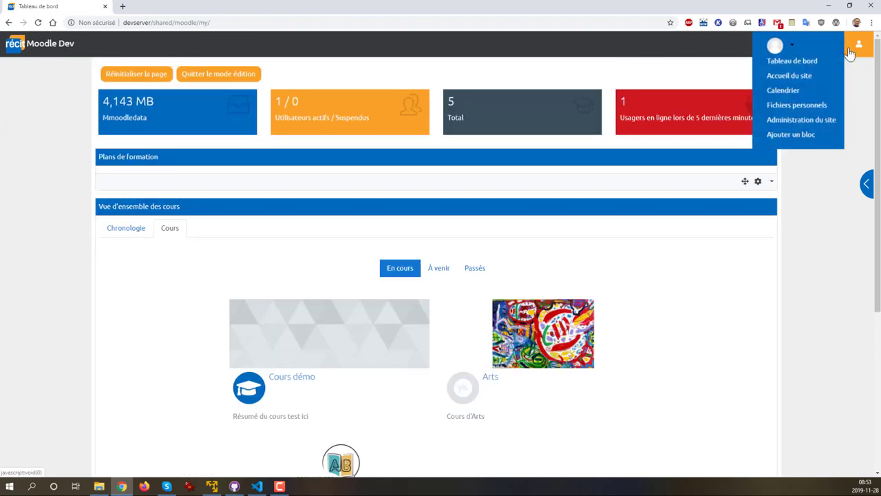
pyautogui.click(802, 78)
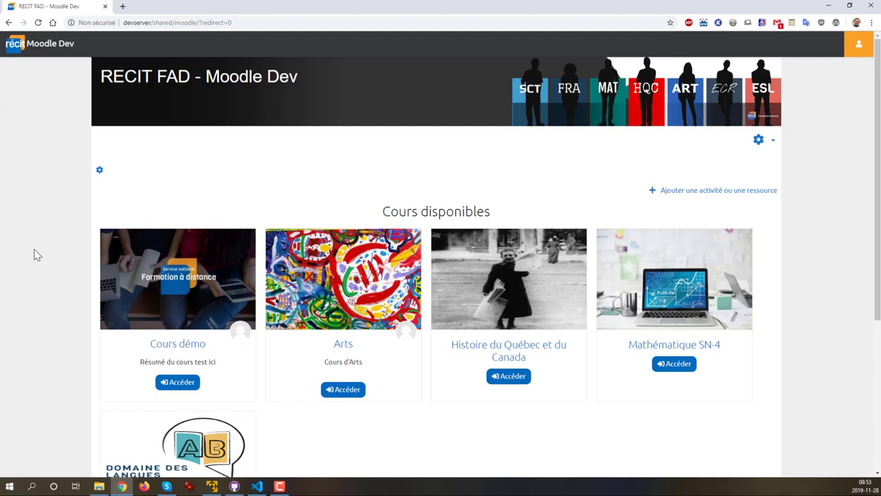
pyautogui.click(173, 389)
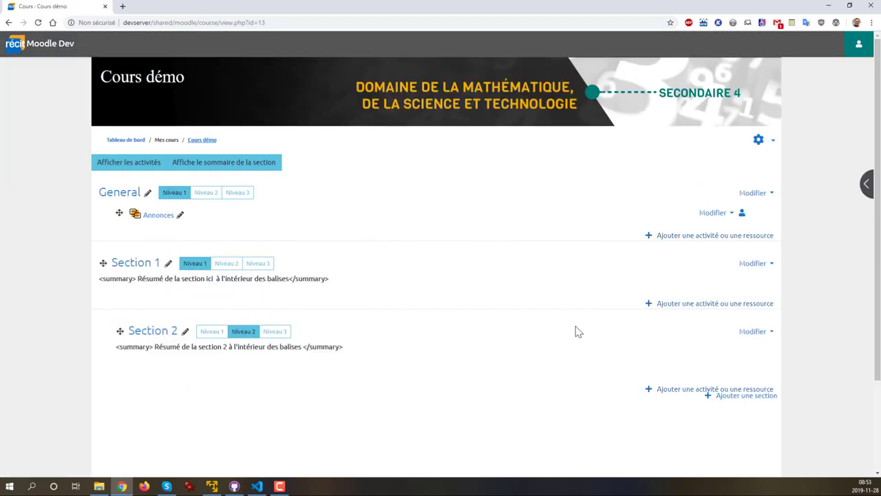
# Open Cours démo's full course administration page on its Utilisateurs section
pyautogui.click(773, 144)
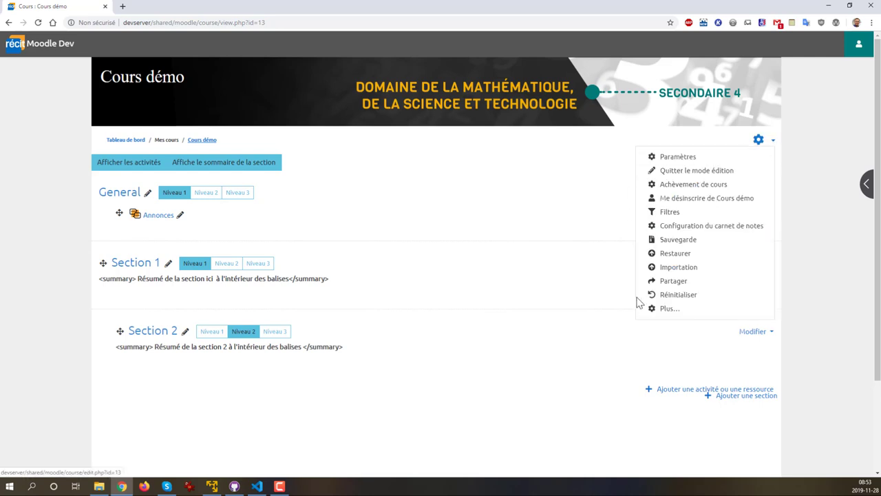
pyautogui.click(668, 310)
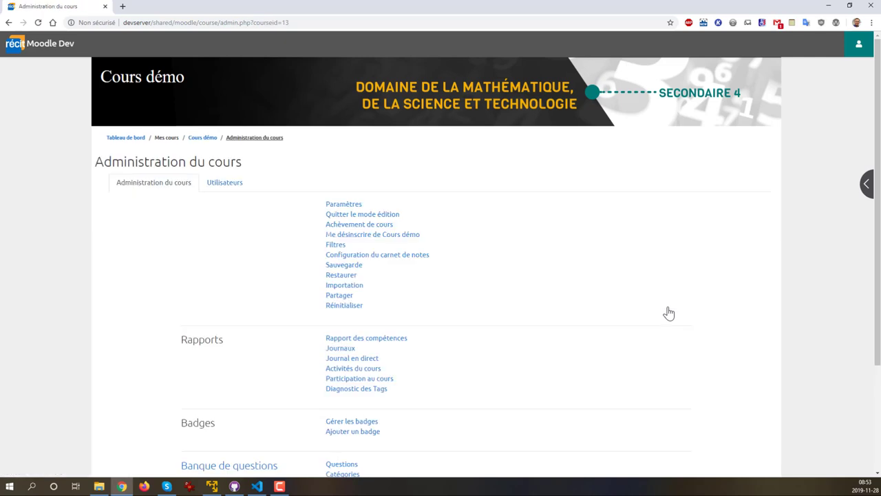
pyautogui.click(227, 188)
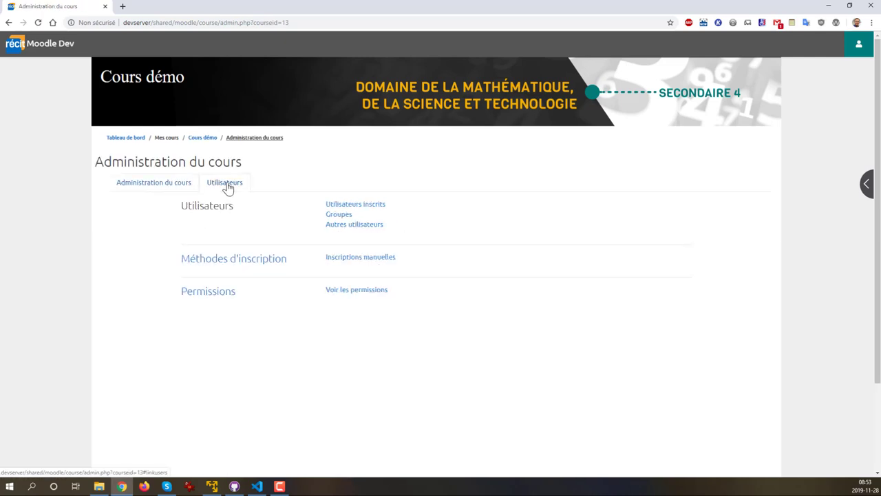
# Enable the Auto-inscription (Étudiant) enrolment method for Cours démo and open its settings
pyautogui.click(219, 266)
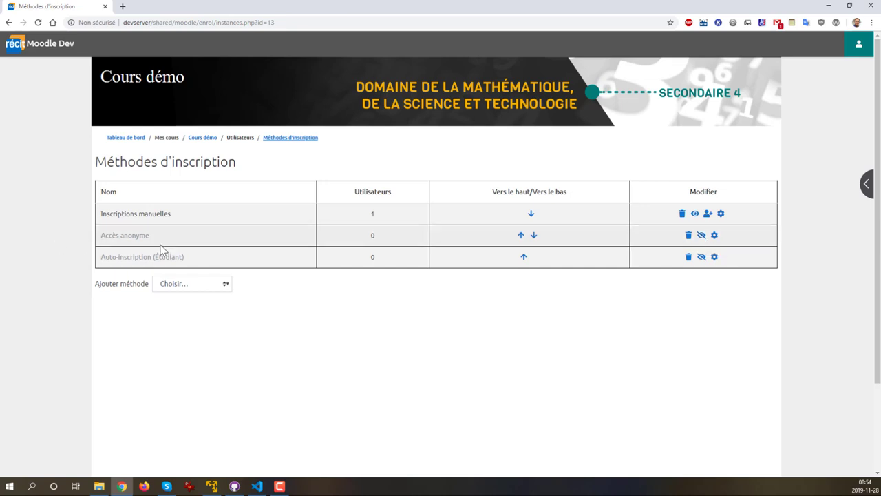
pyautogui.click(701, 258)
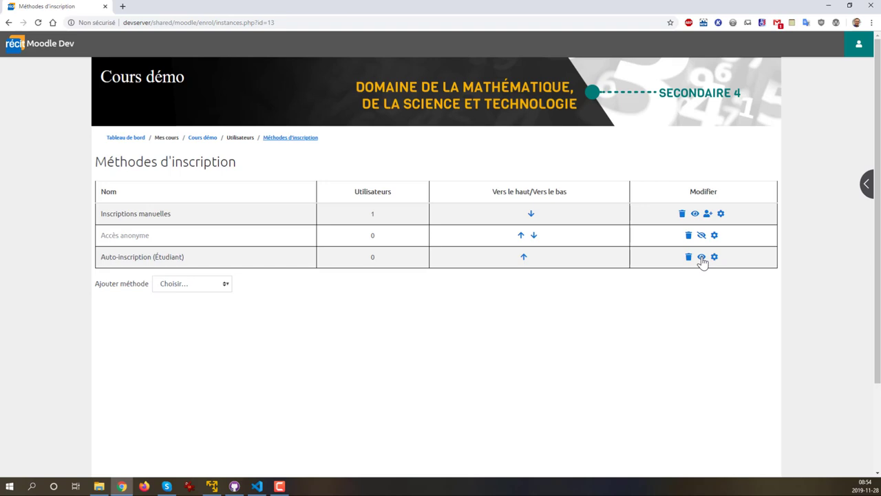
pyautogui.click(714, 258)
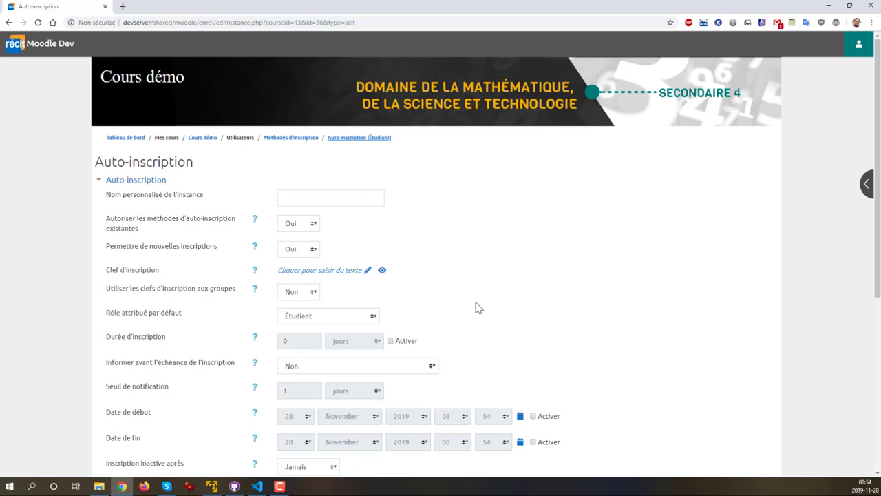
# Set 'Utiliser les clefs d'inscription aux groupes' to Oui and save the self-enrolment settings
pyautogui.scroll(-1, 487, 314)
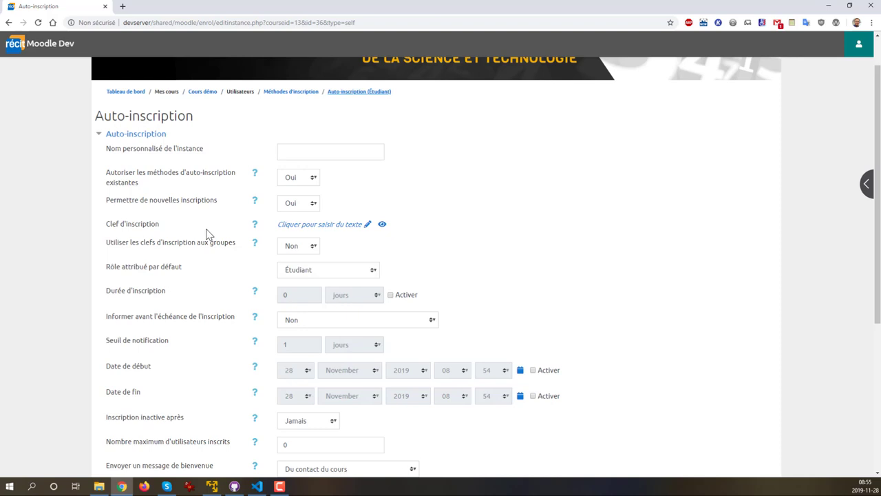
pyautogui.click(290, 246)
pyautogui.scroll(-2, 608, 291)
pyautogui.scroll(3, 607, 291)
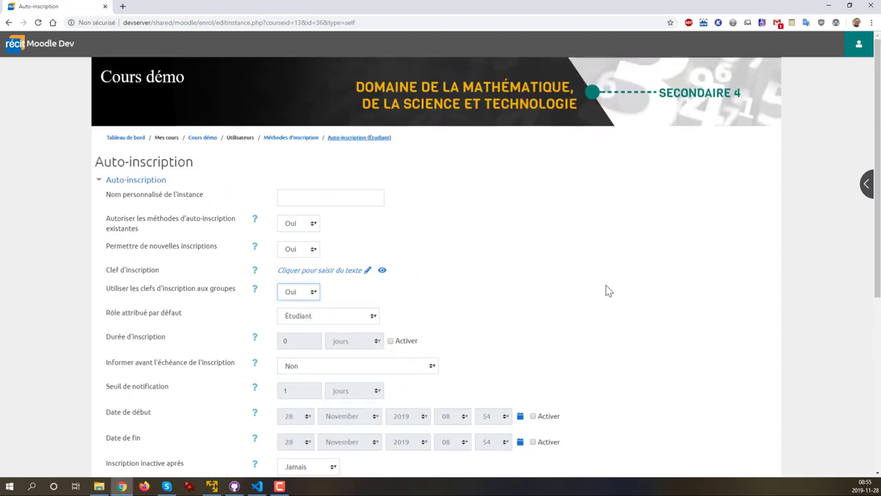
pyautogui.scroll(-5, 605, 289)
pyautogui.click(337, 342)
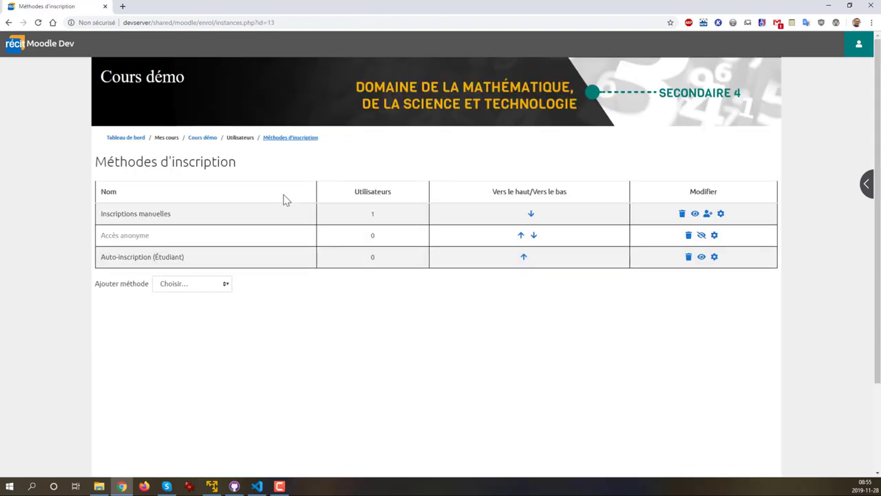
# Return to Cours démo, reach its empty Groupes page via course administration, and start a new group
pyautogui.click(200, 141)
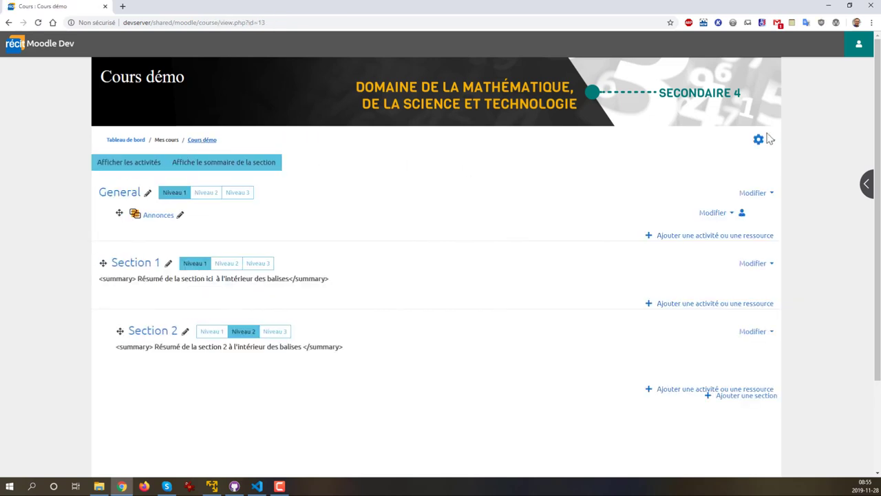
pyautogui.click(773, 143)
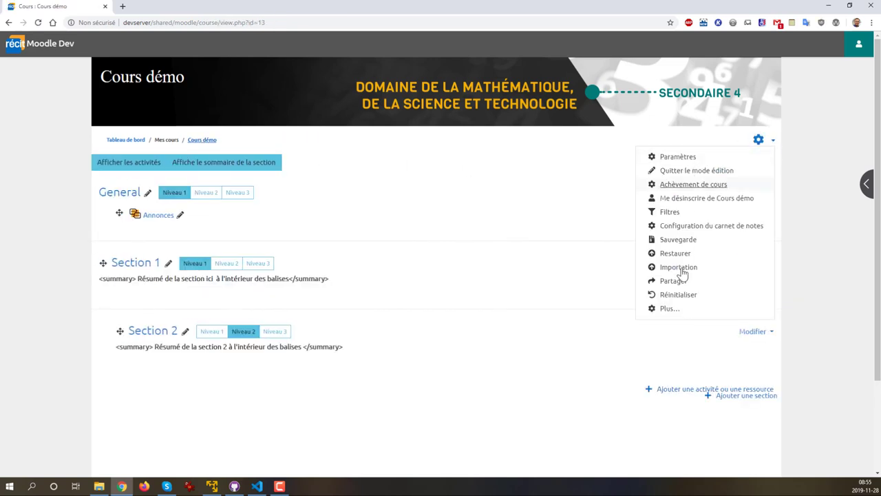
pyautogui.click(669, 310)
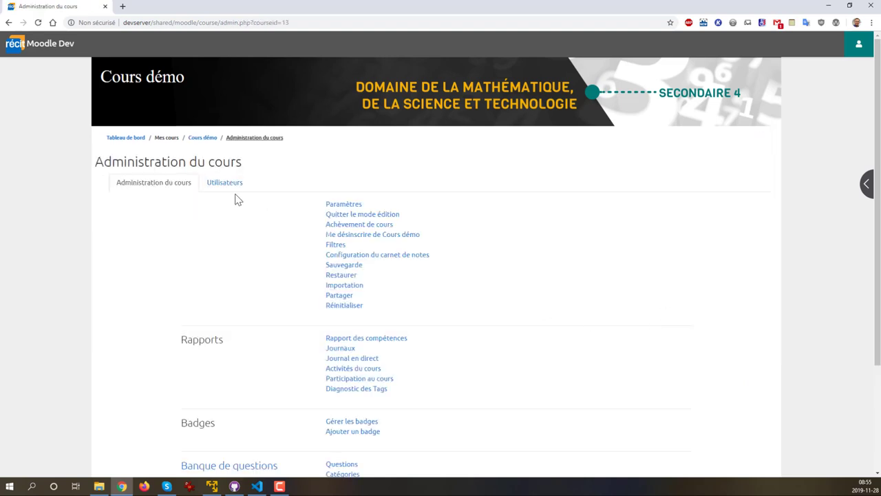
pyautogui.click(216, 187)
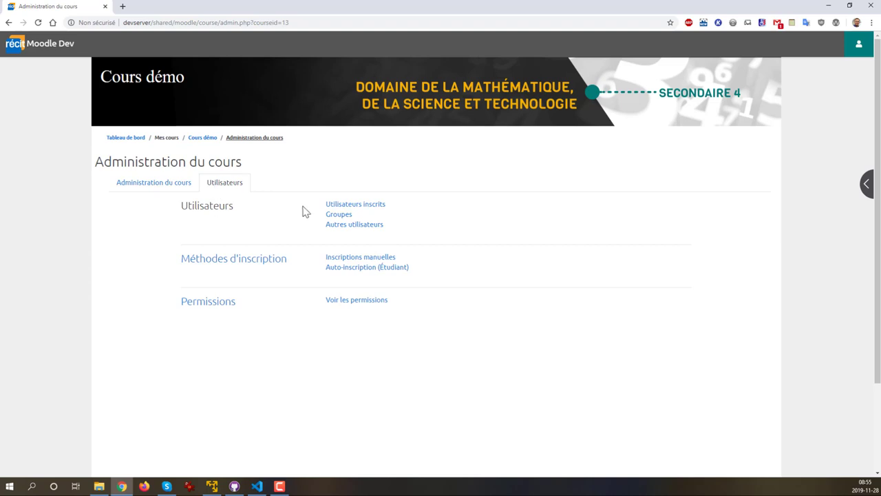
pyautogui.click(336, 218)
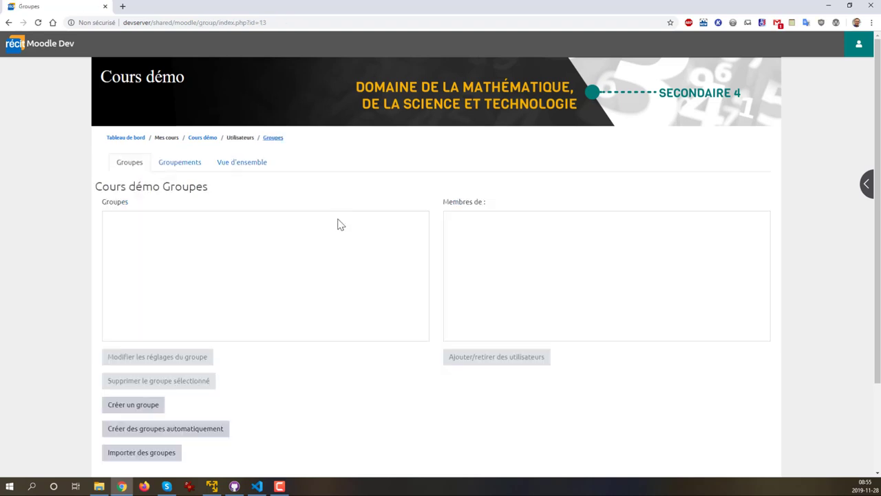
pyautogui.click(129, 411)
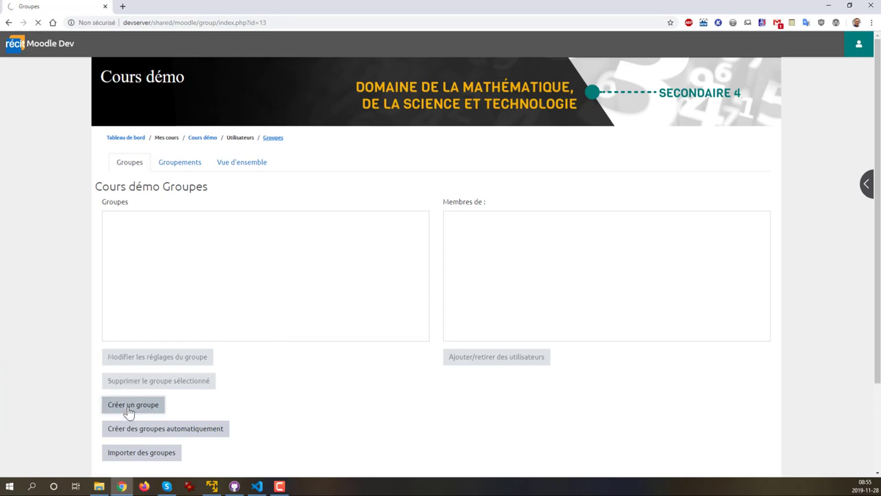
# Name the new group 'Groupe 01' and enter an enrolment key for it
pyautogui.click(309, 176)
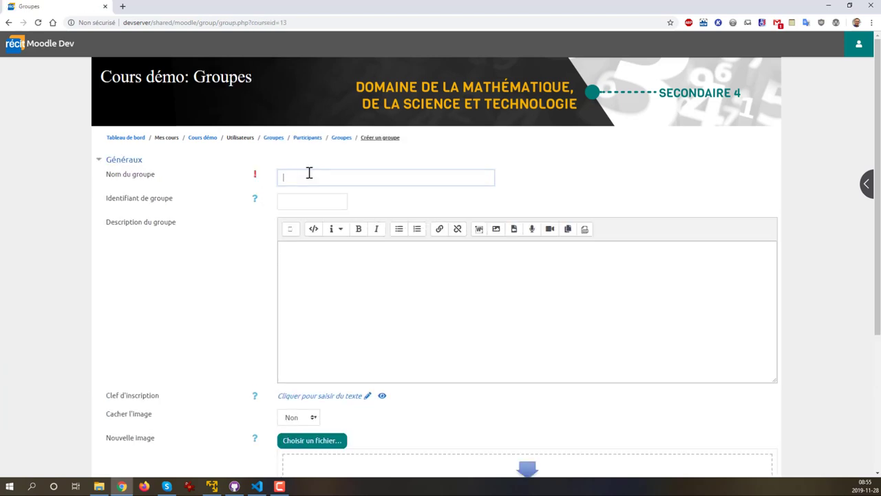
pyautogui.write('Groupe')
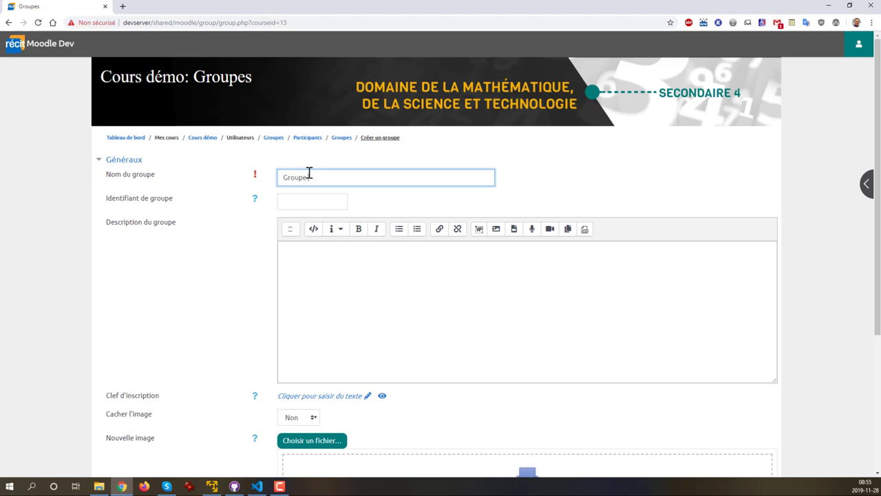
pyautogui.write(' #1')
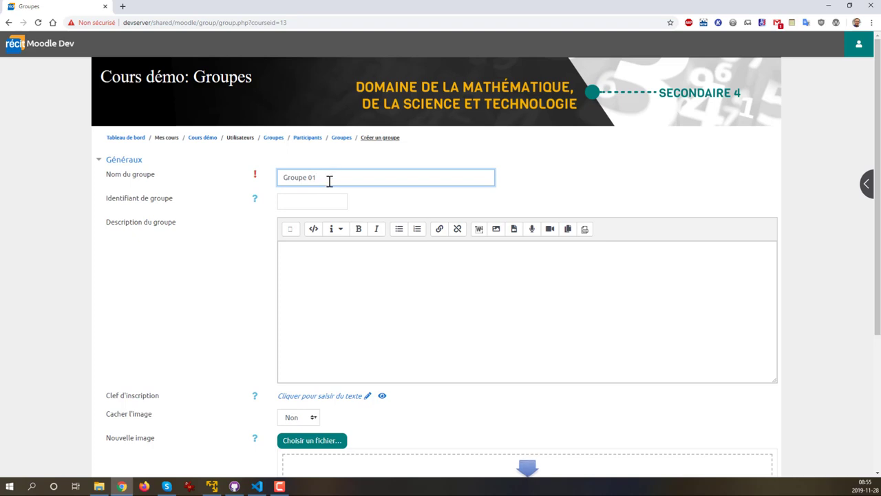
pyautogui.scroll(-1, 289, 333)
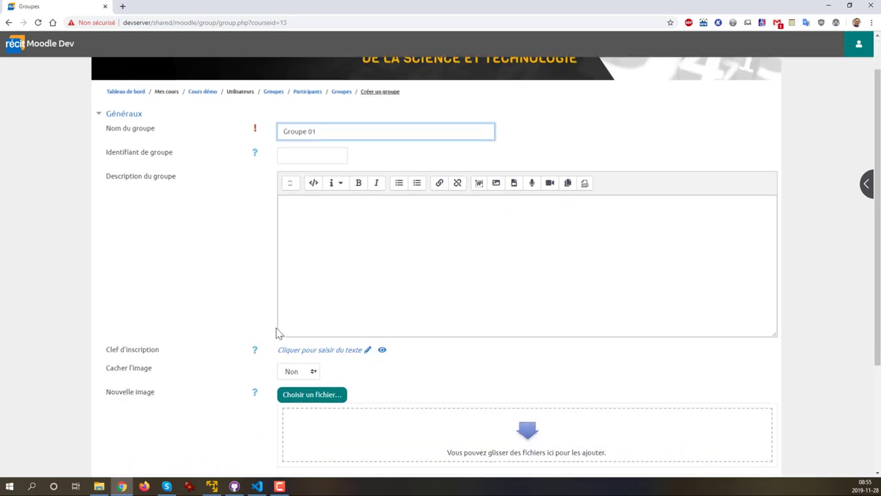
pyautogui.click(370, 351)
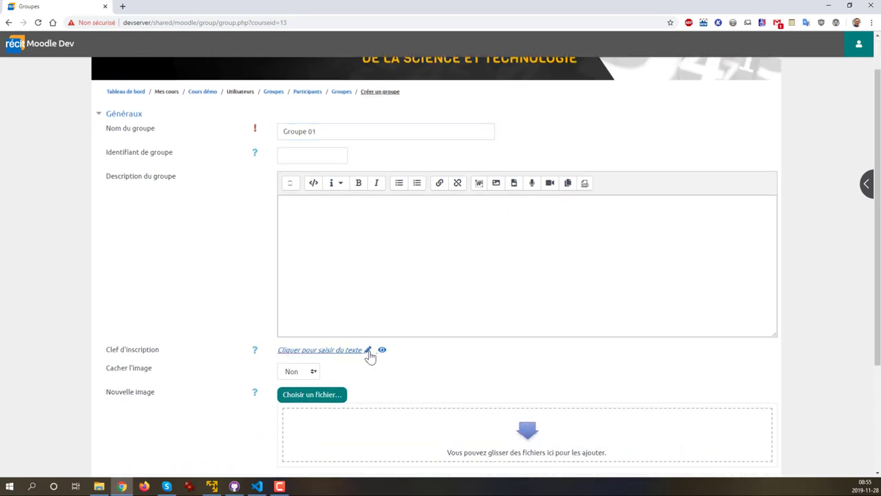
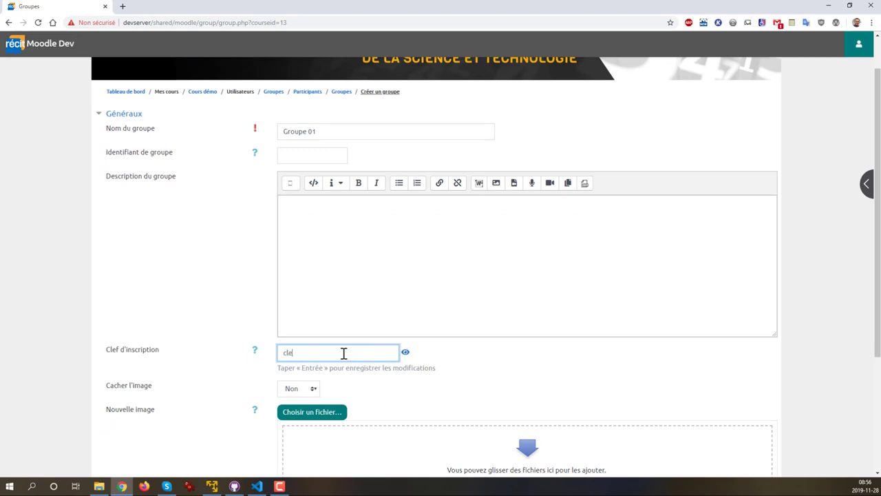
pyautogui.scroll(-3, 219, 316)
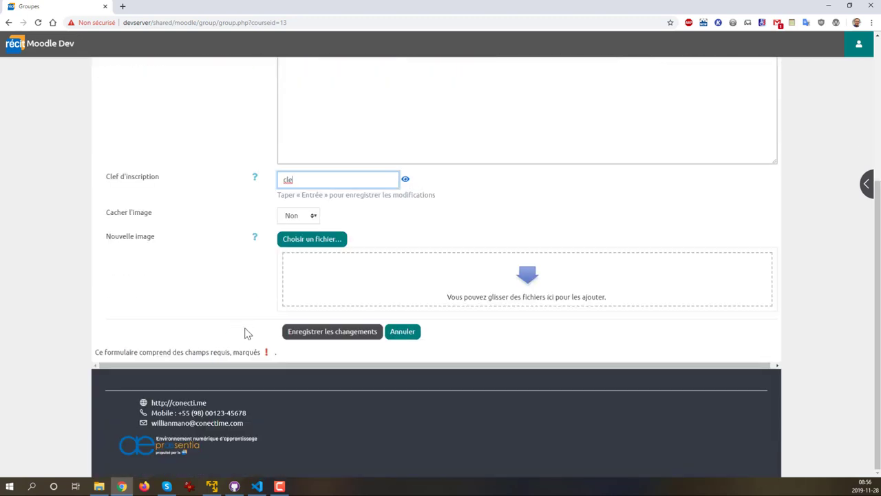
pyautogui.hotkey('ctrl', 'a')
# Submit the group and, after the password-policy rejection, start editing its enrolment key
pyautogui.click(318, 337)
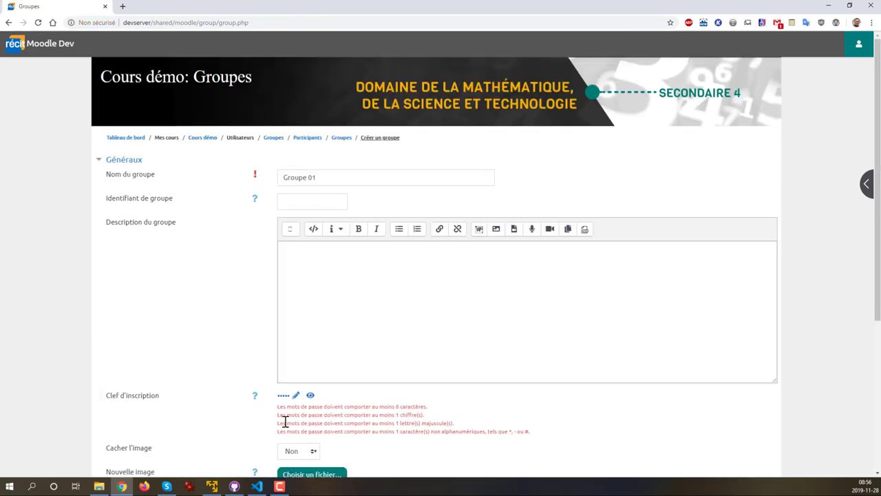
pyautogui.scroll(-2, 316, 404)
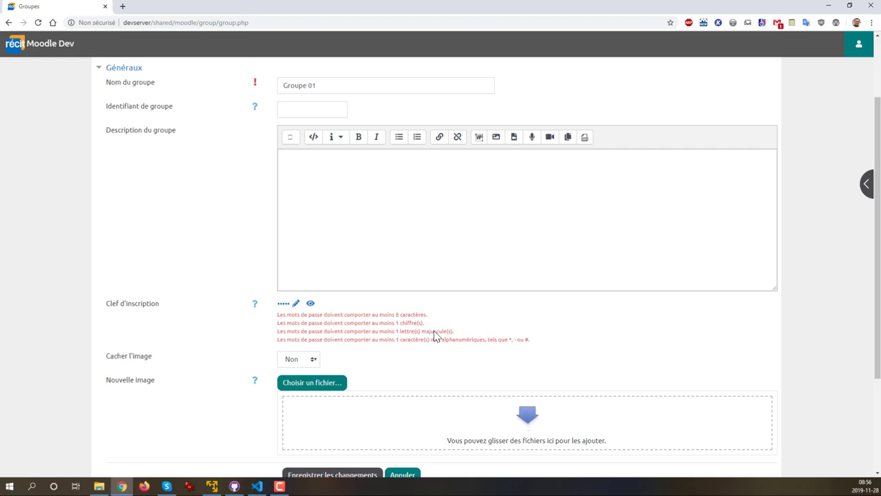
pyautogui.click(296, 305)
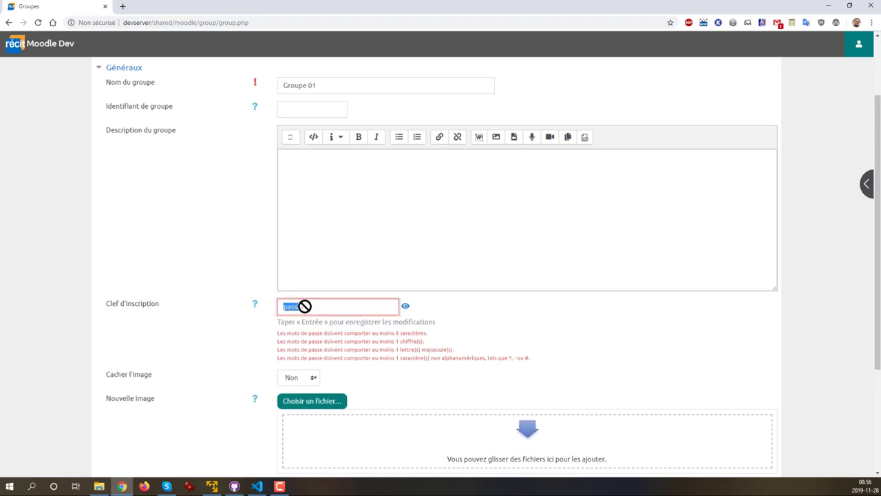
pyautogui.click(321, 310)
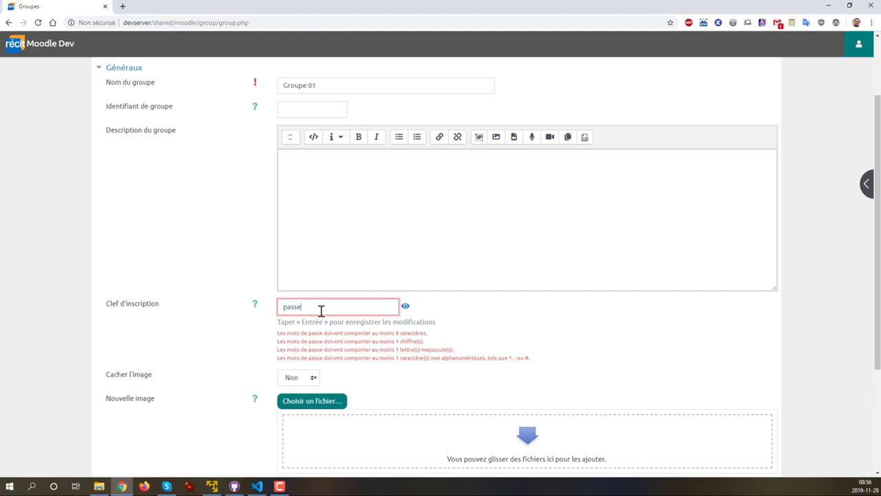
# Capitalize the key's first letter, append digits, and save Groupe 01 again
pyautogui.press('Home')
pyautogui.press('Delete')
pyautogui.press('End')
pyautogui.scroll(-2, 356, 370)
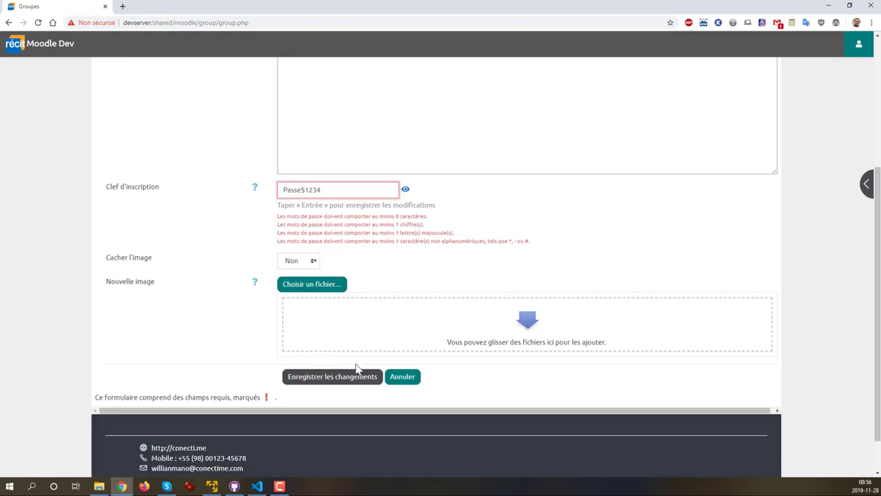
pyautogui.scroll(-1, 356, 370)
pyautogui.click(351, 335)
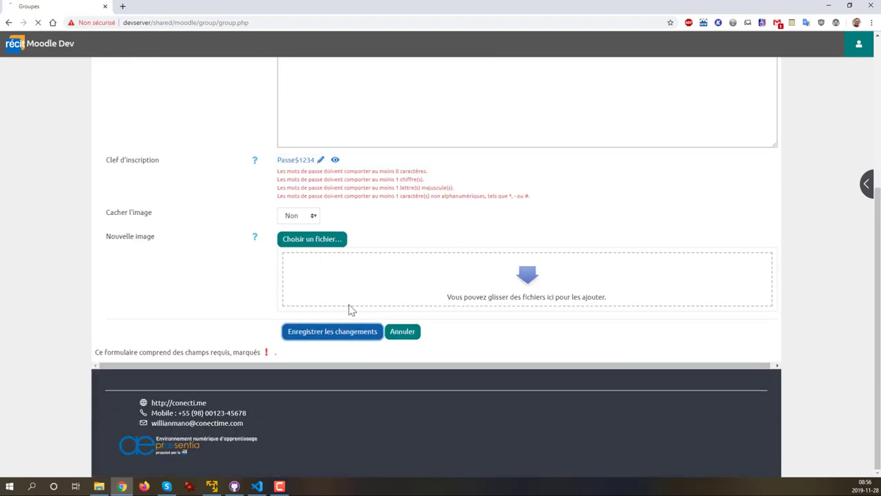